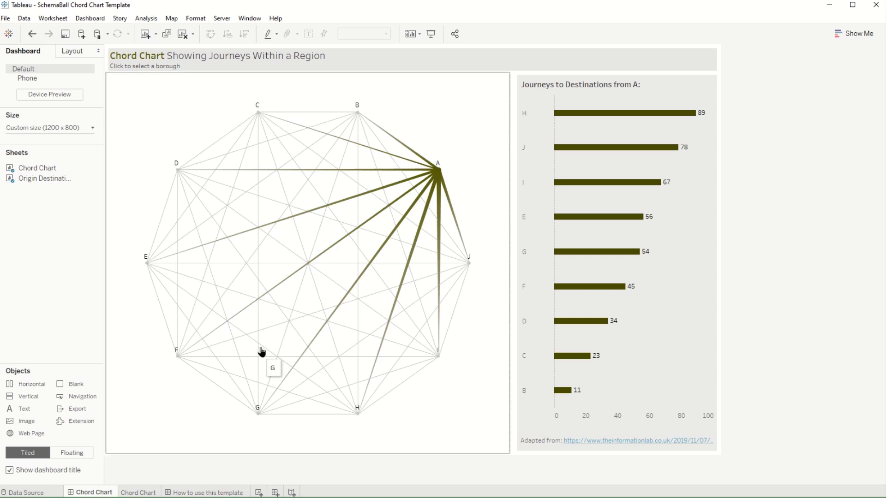
- Select borough J in the chord chart and check the tooltips for bars E and D
mouse_move(439, 172)
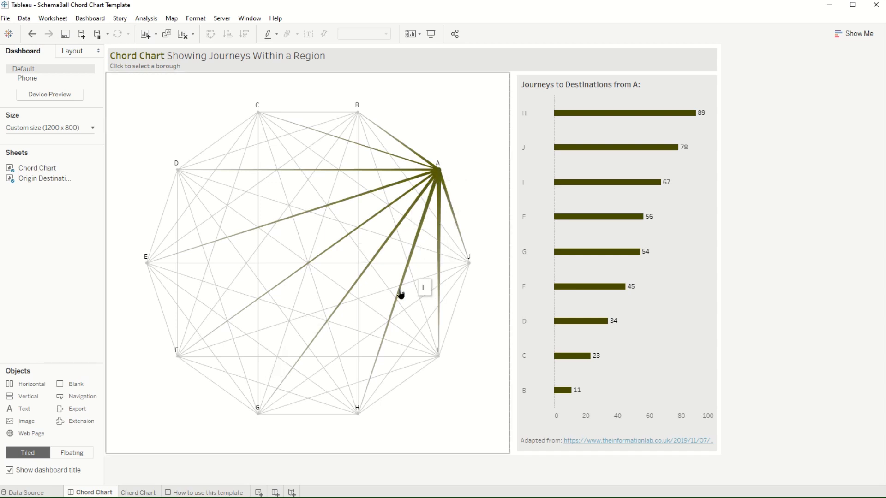
left_click(471, 268)
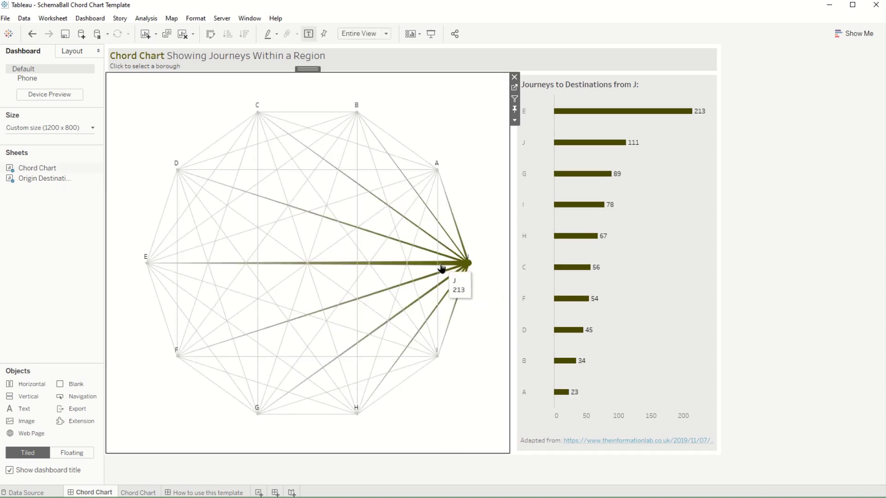
mouse_move(620, 113)
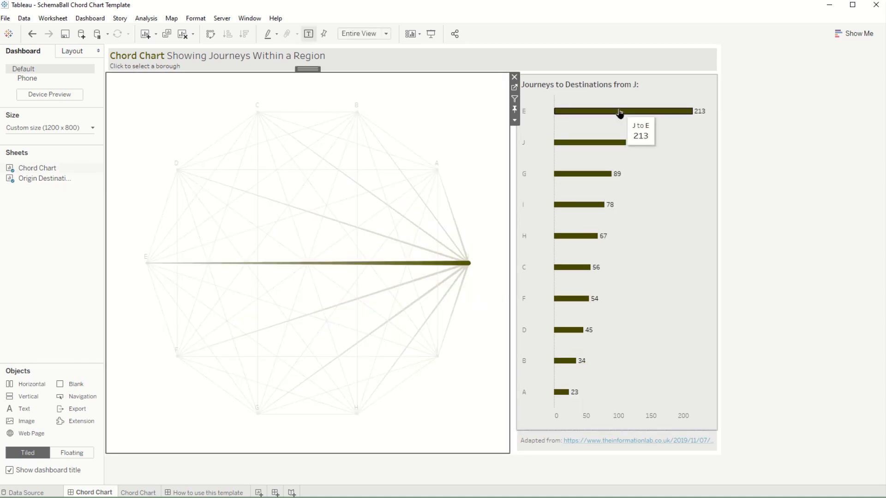
mouse_move(568, 329)
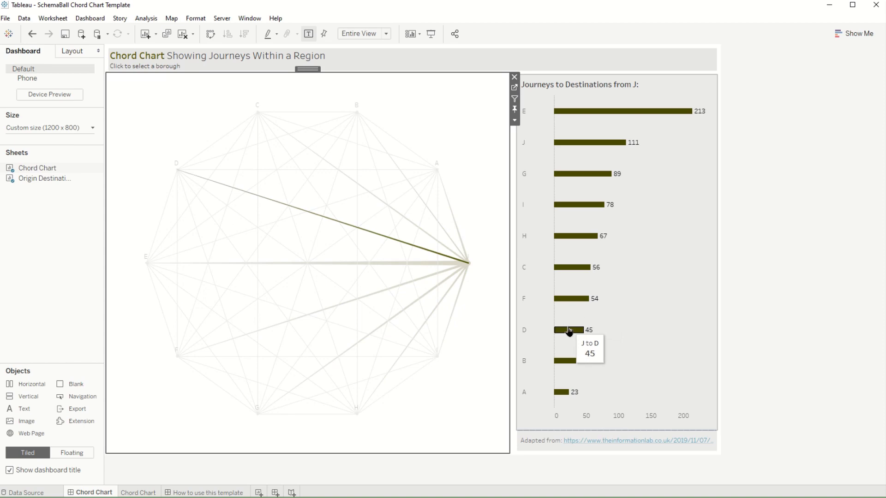
- Read the template's setup instructions, Data Structure example and UnPivoted example table
left_click(190, 493)
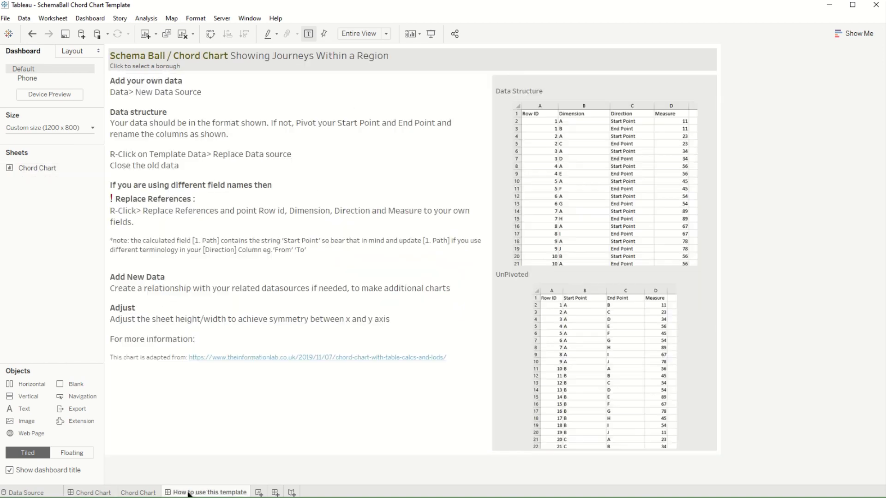
left_click(635, 152)
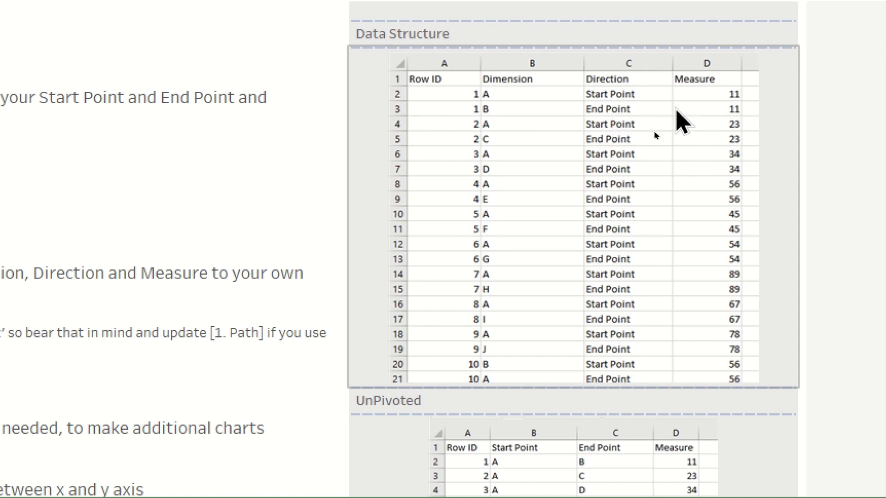
scroll(549, 261, "down", 6)
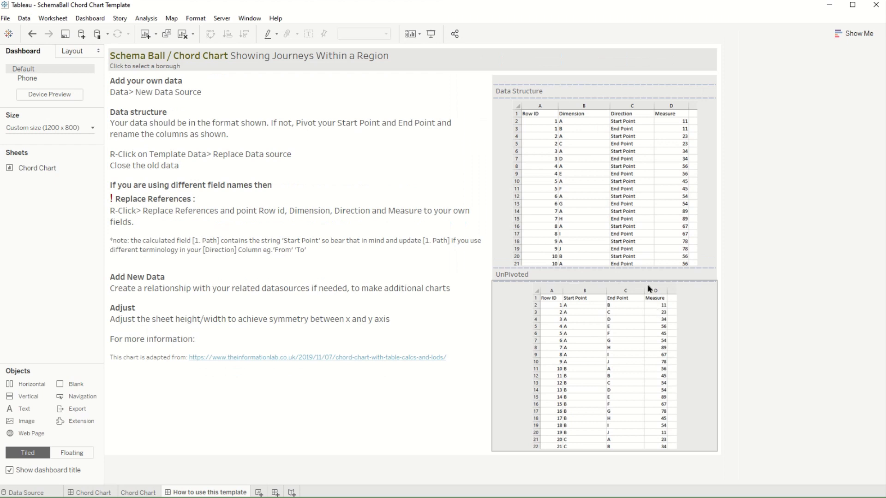
- From the Chord Chart worksheet, add the Journey Data Unpivoted Excel file as a new data source
left_click(135, 493)
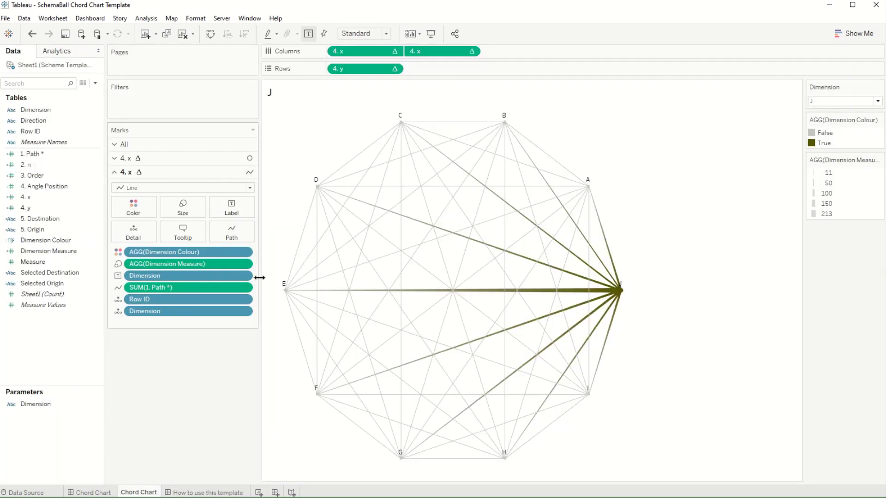
left_click(26, 19)
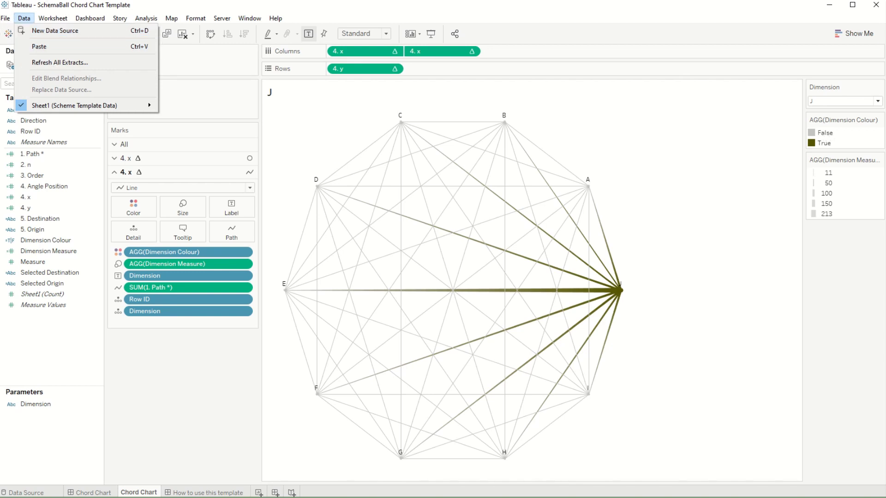
key("Escape")
left_click_drag(340, 223, 43, 65)
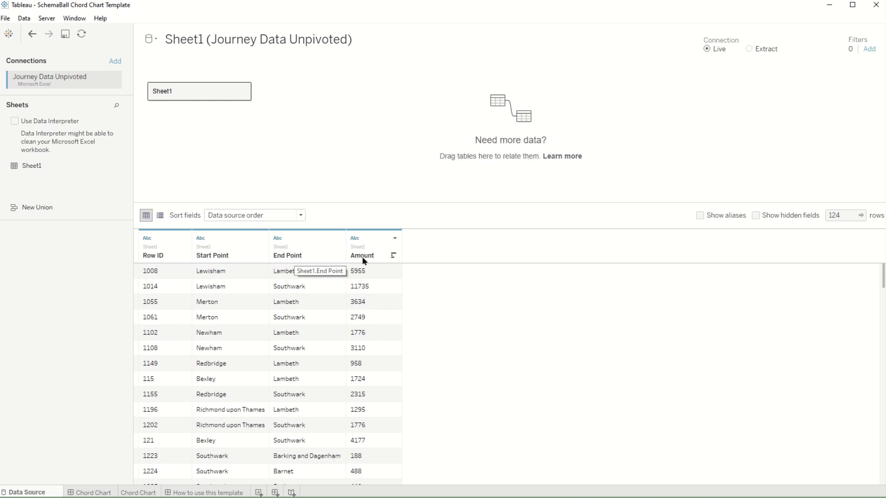
- Pivot the Start Point and End Point columns into rows
left_click(225, 249)
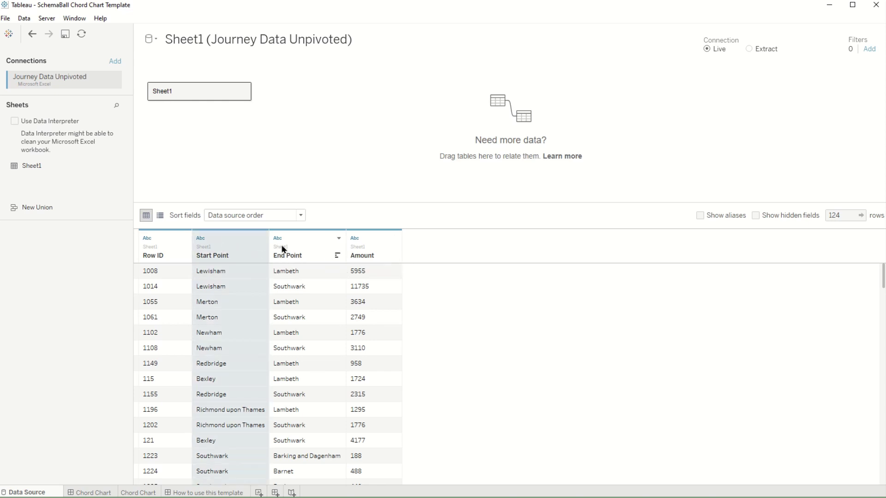
left_click(294, 239, "ctrl")
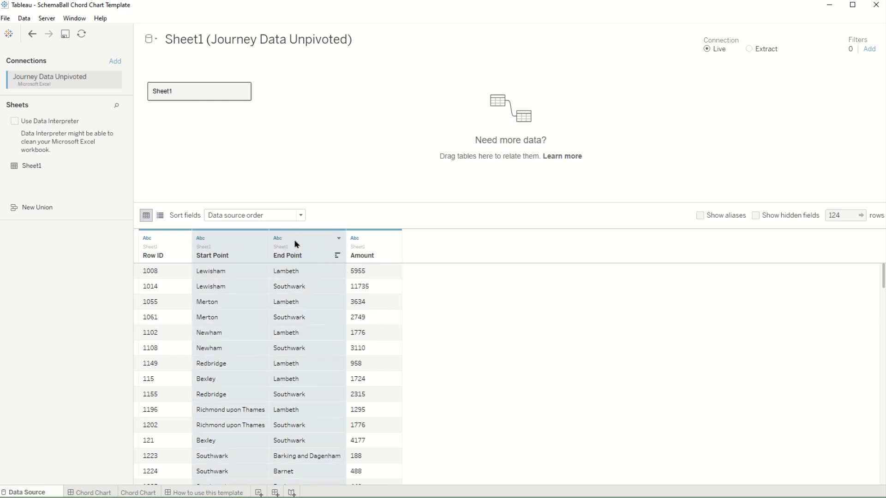
right_click(295, 239)
left_click(324, 302)
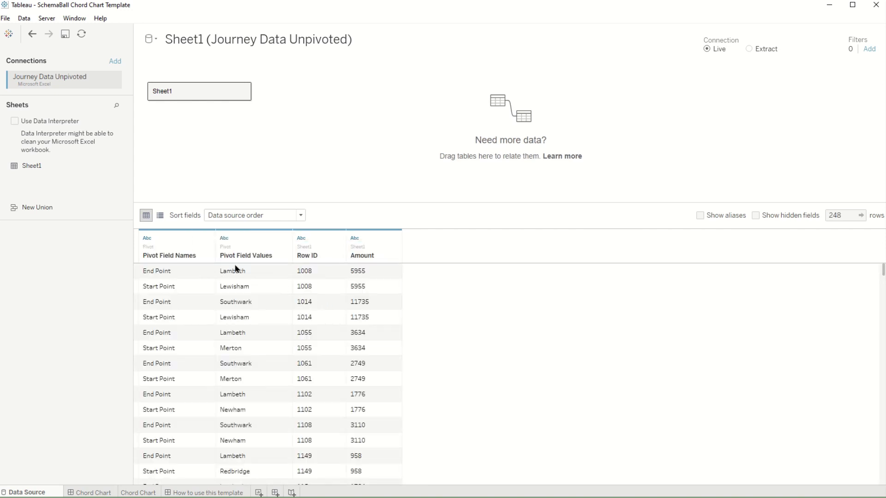
- Rename the pivot columns to Direction and Dimension
right_click(154, 255)
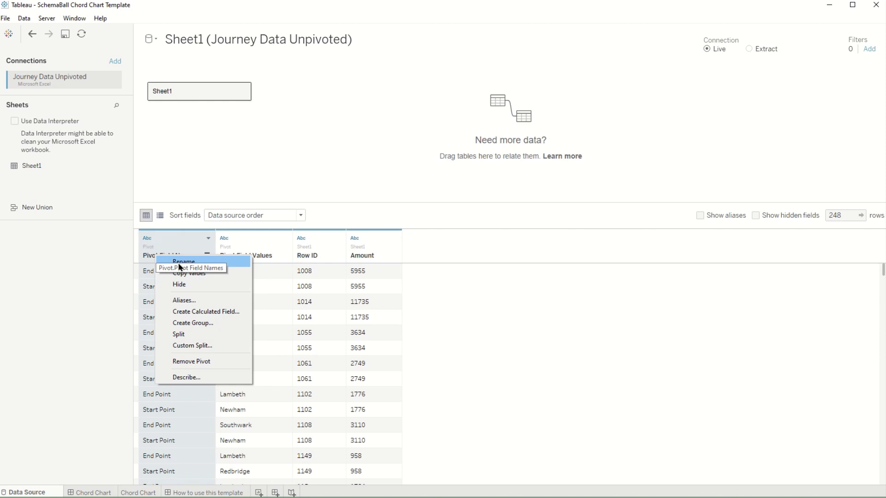
left_click(180, 268)
type("Direction")
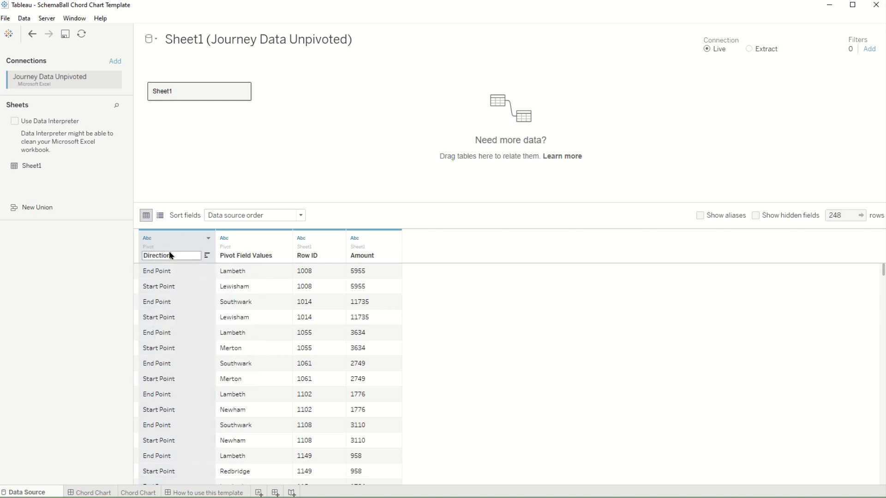
key("Return")
right_click(228, 255)
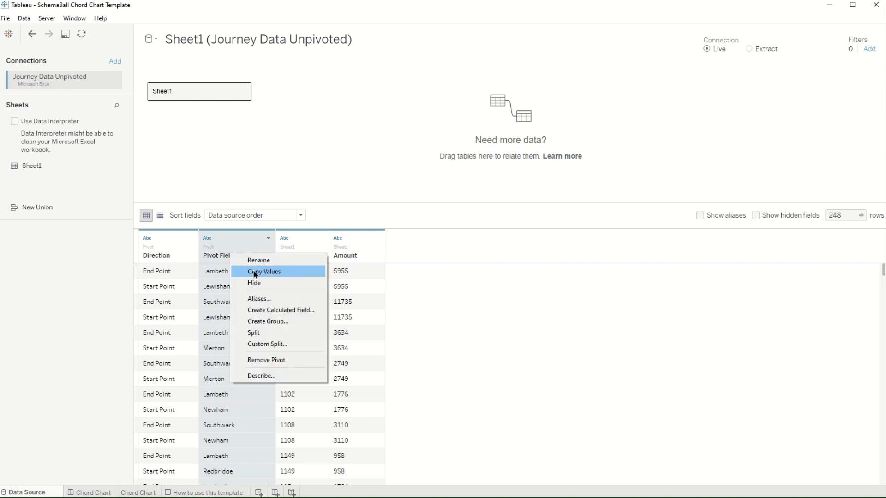
left_click(257, 261)
type("Dimension")
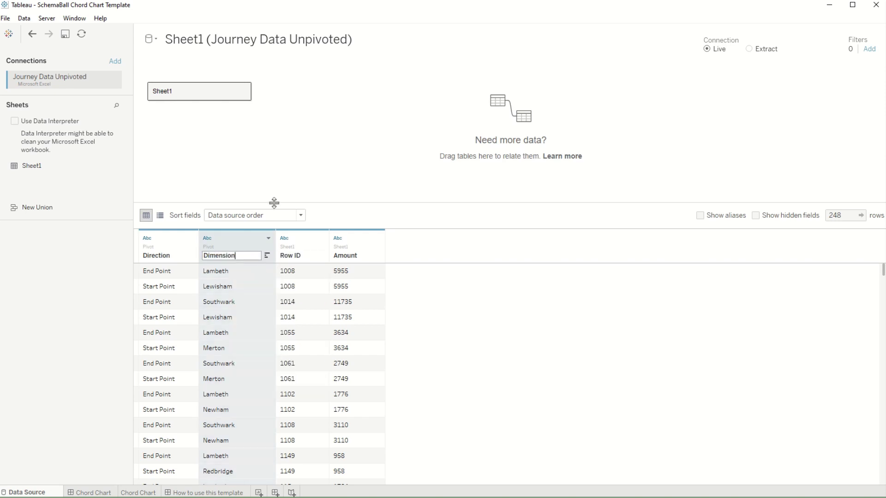
key("Return")
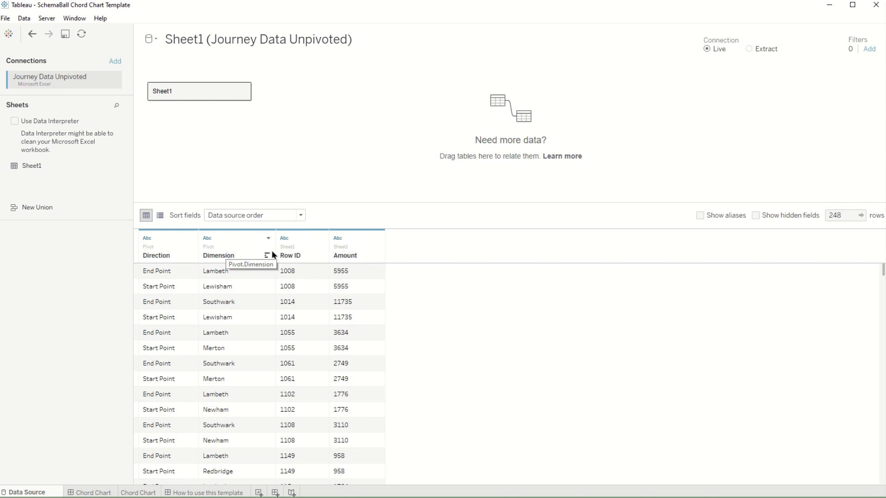
- Rename Amount to Measure and make it a whole-number field
right_click(350, 259)
left_click(377, 262)
type("M")
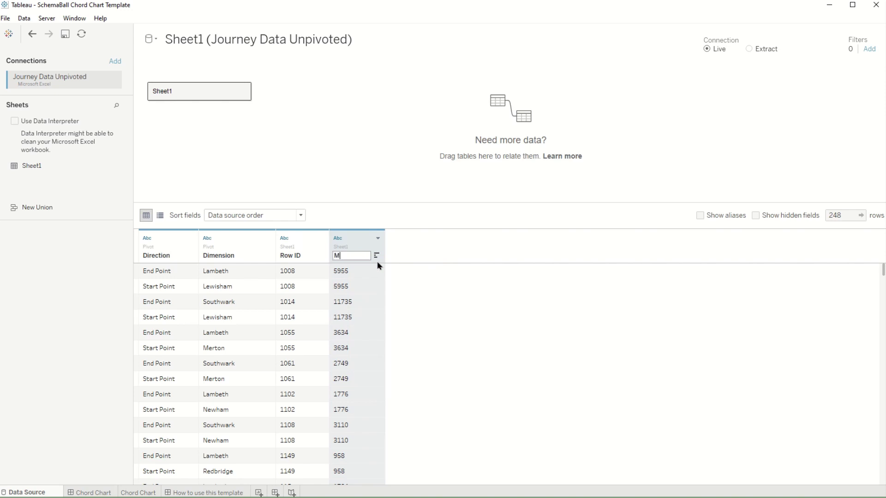
type("easure")
key("Return")
left_click(342, 239)
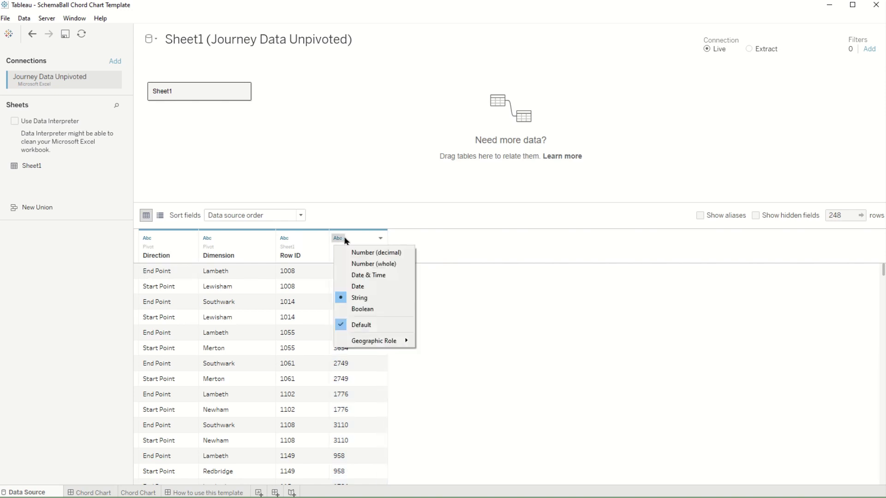
left_click(364, 262)
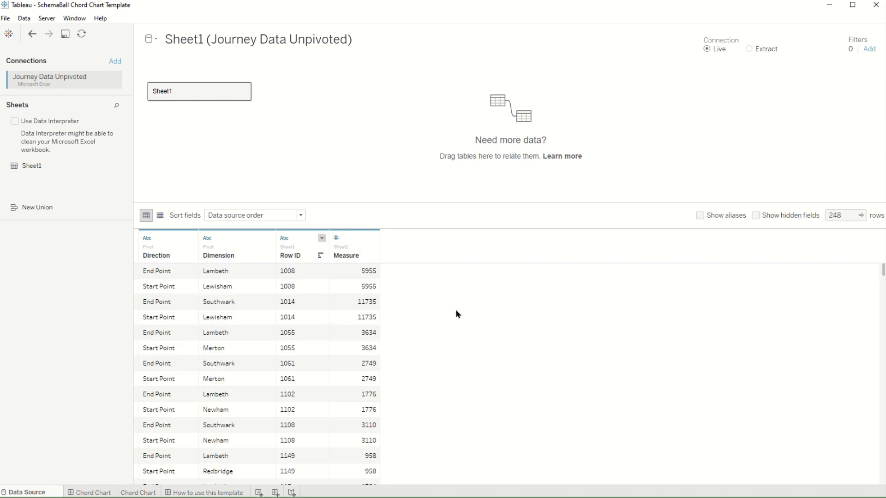
- On the Chord Chart sheet, move Measure into the measures and inspect the 1. Path calculation
left_click(136, 493)
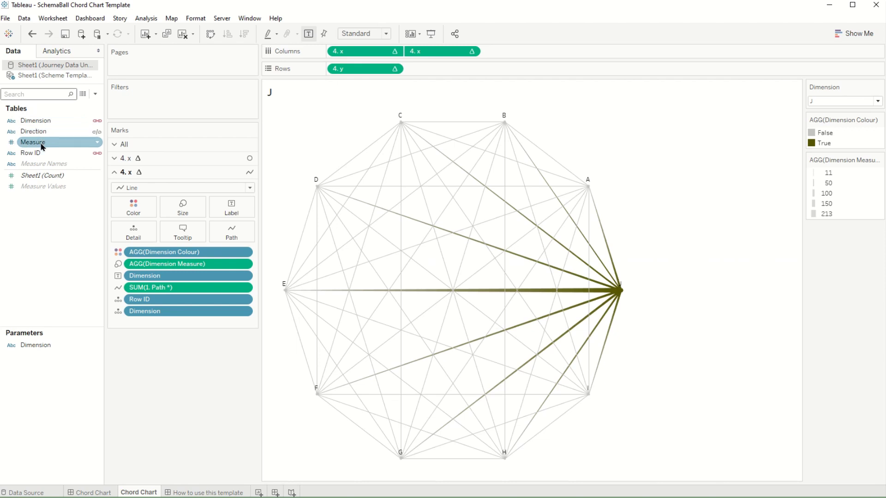
left_click_drag(40, 142, 40, 183)
left_click(57, 75)
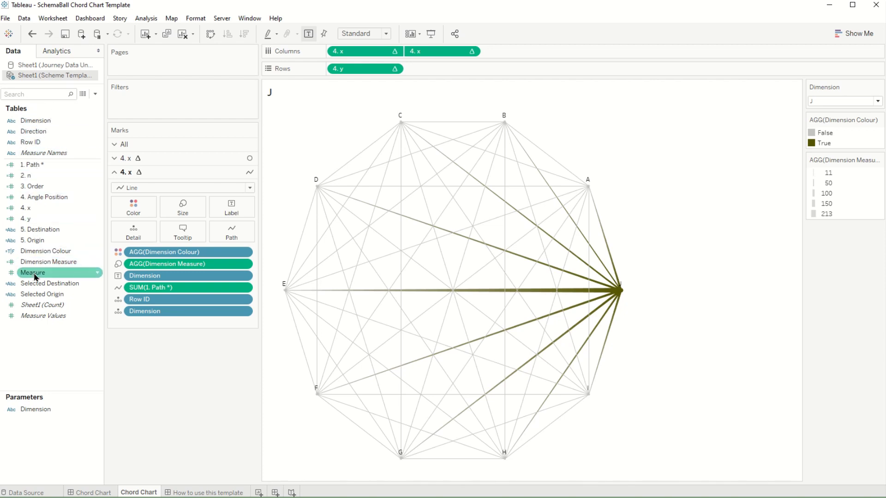
right_click(38, 168)
- Review the 1. Path formula's 'Start Point' condition and close the editor
left_click(69, 225)
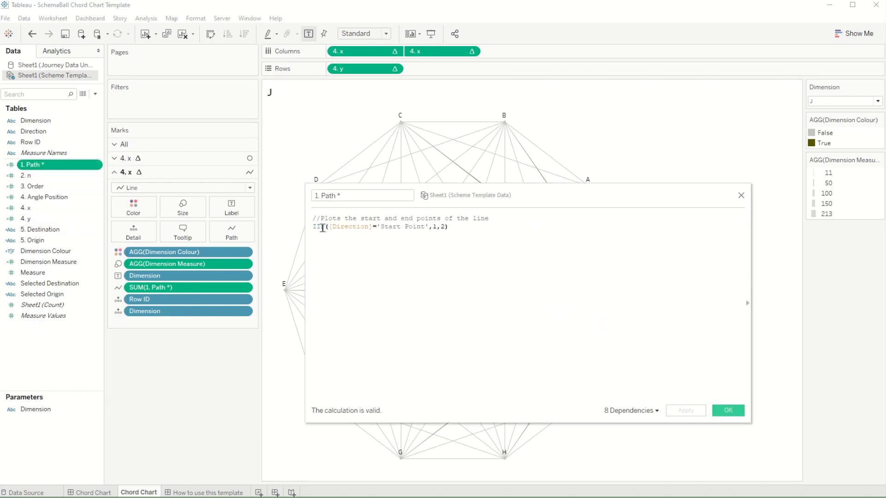
left_click_drag(379, 227, 422, 226)
left_click(412, 243)
left_click(728, 410)
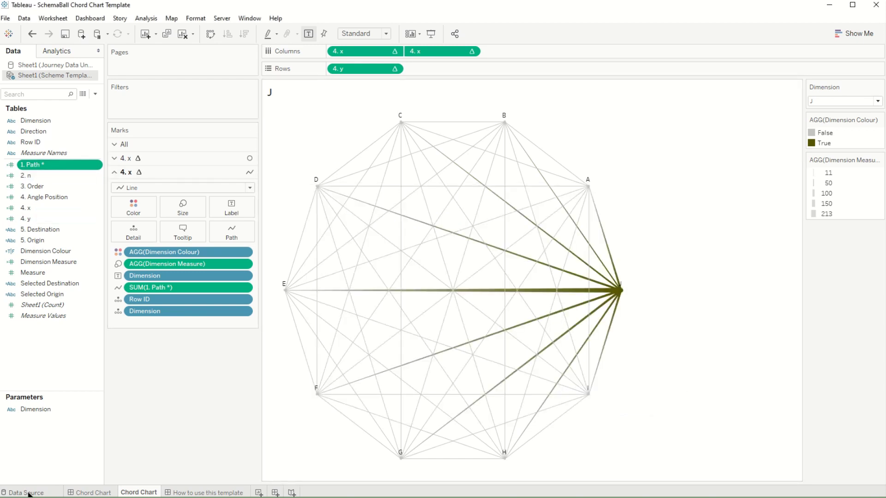
- Browse the Journey Data Unpivoted fields, then view its data table on the Data Source page
left_click(38, 65)
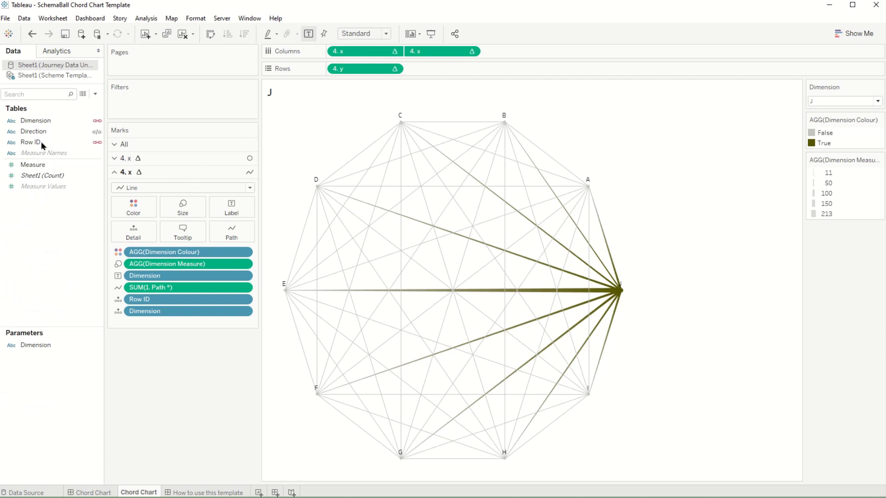
left_click(90, 493)
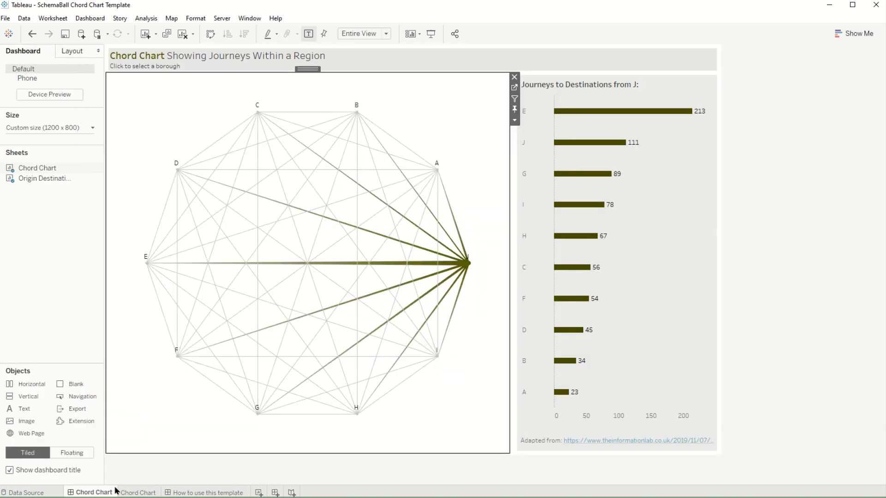
left_click(137, 492)
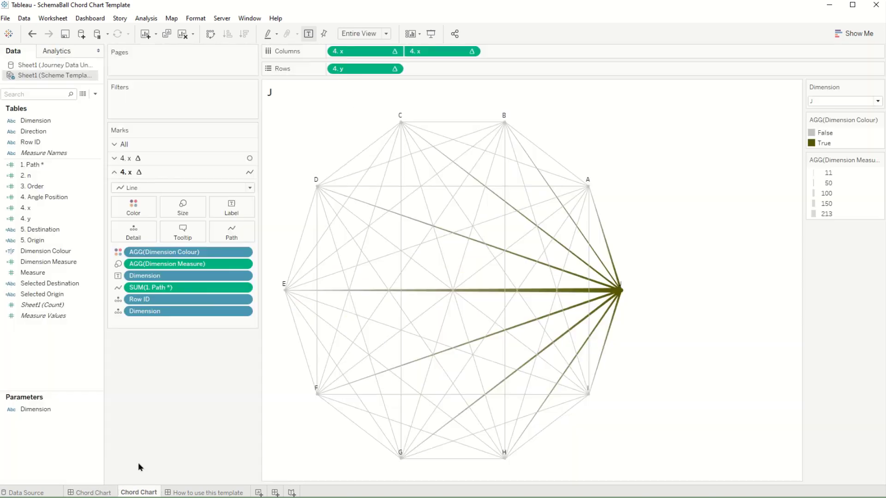
left_click(67, 65)
left_click(29, 493)
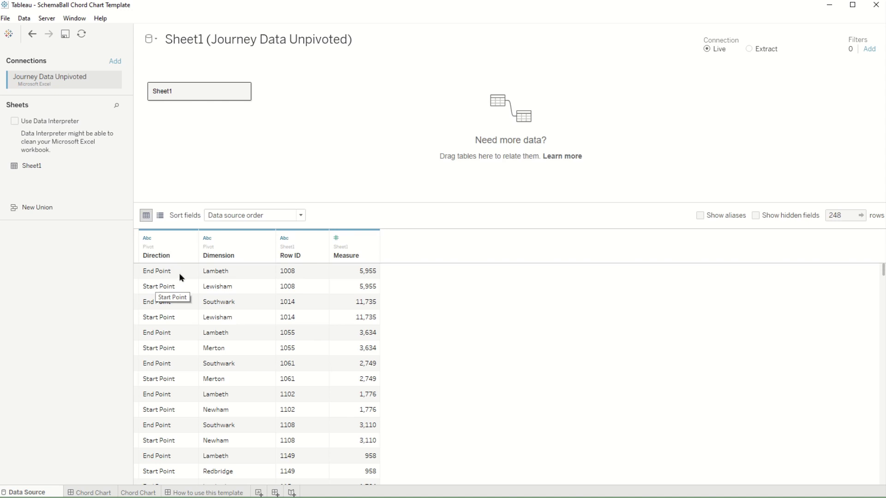
- Compare the template and Journey Data Unpivoted fields on the Chord Chart worksheet
left_click(138, 492)
left_click(54, 76)
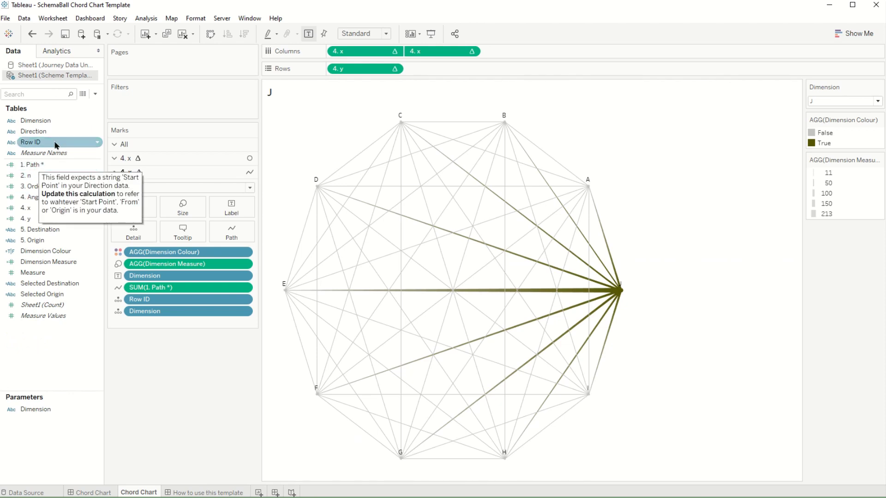
mouse_move(45, 164)
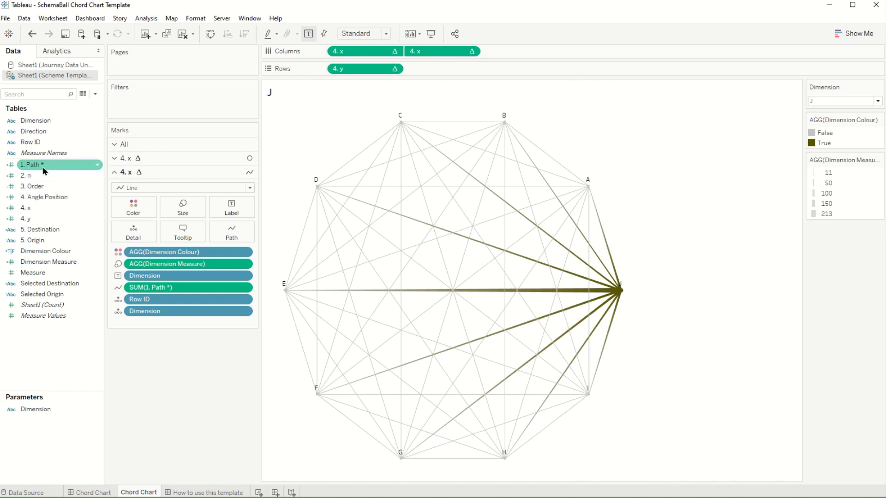
left_click(39, 65)
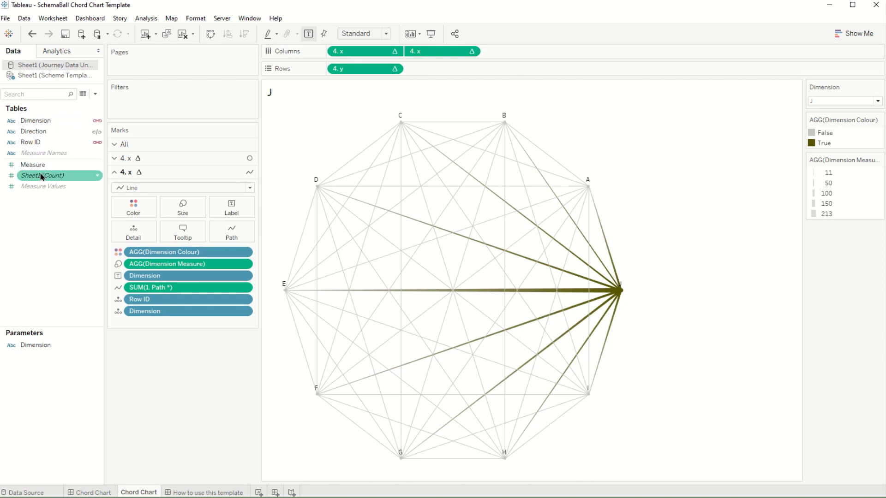
- Replace Scheme Template Data with Journey Data Unpivoted as the chart's data source
right_click(52, 67)
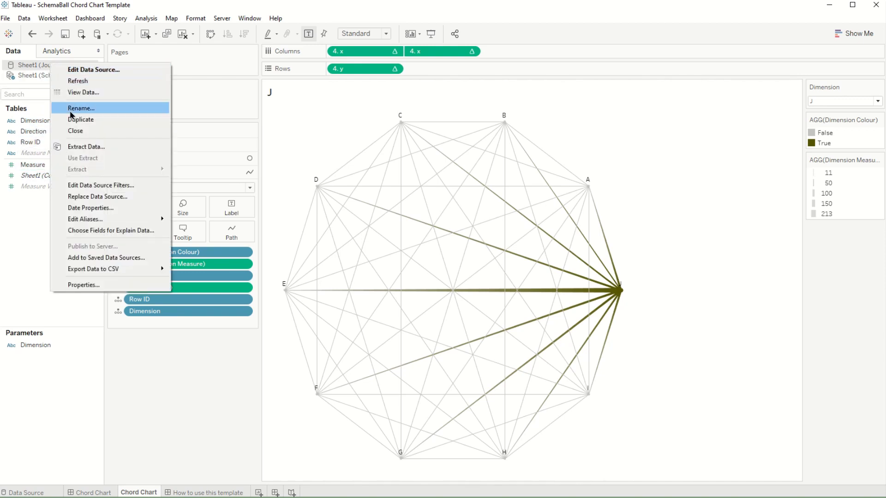
left_click(94, 196)
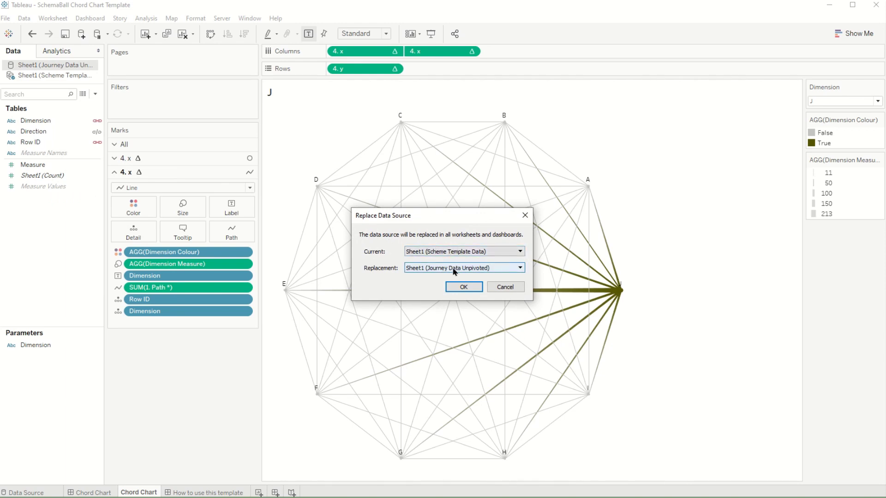
left_click(463, 287)
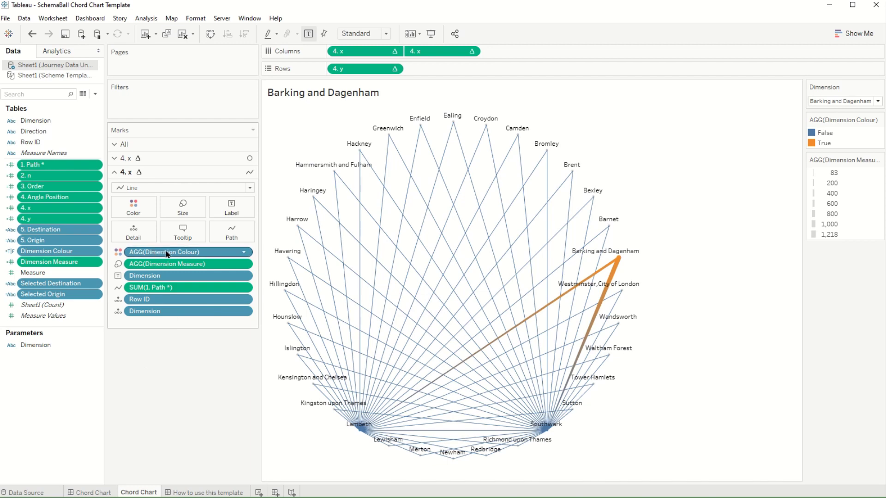
- Colour the Dimension Colour legend's True as #555500 and False as #d5d5d5
left_click(813, 143)
double_click(813, 143)
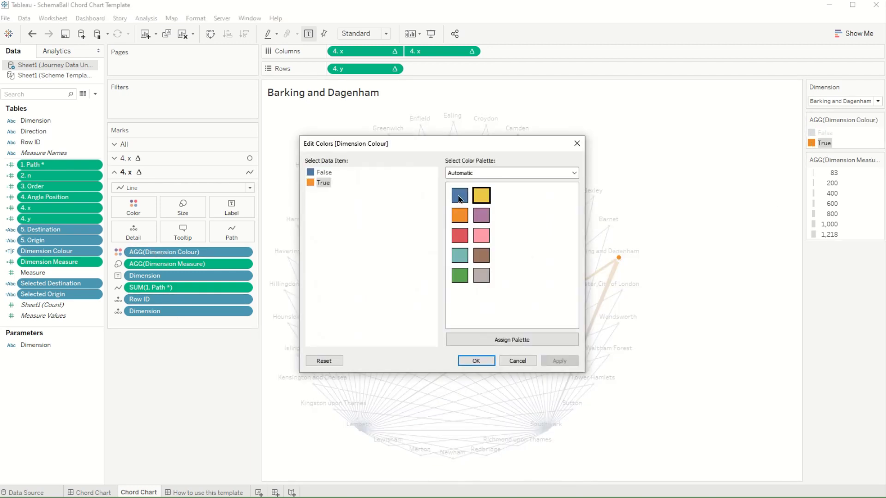
double_click(314, 184)
left_click(349, 220)
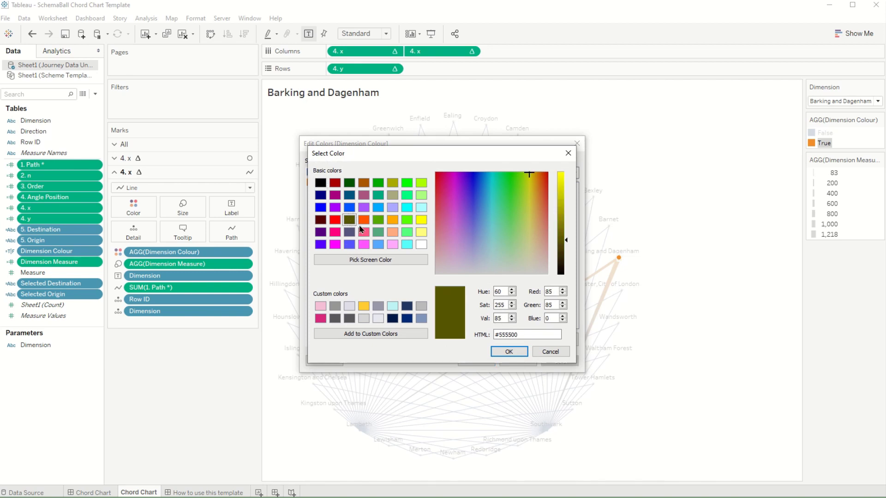
left_click(510, 352)
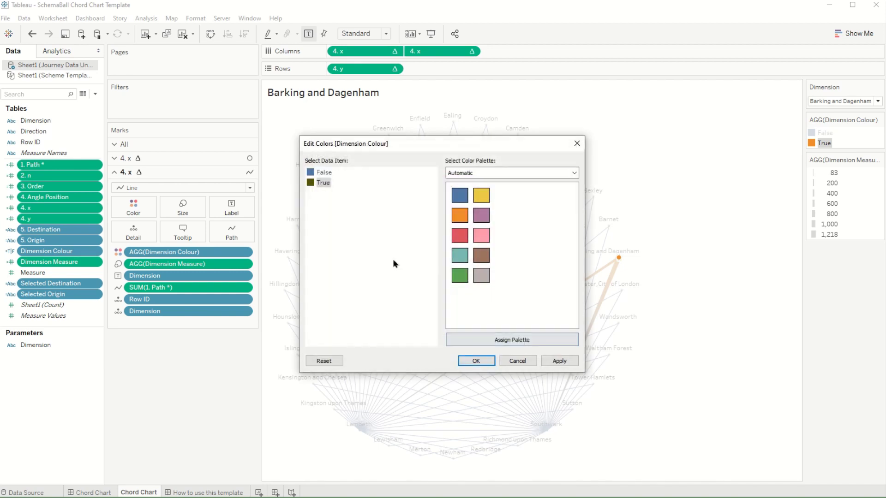
double_click(322, 173)
left_click(364, 318)
left_click(509, 352)
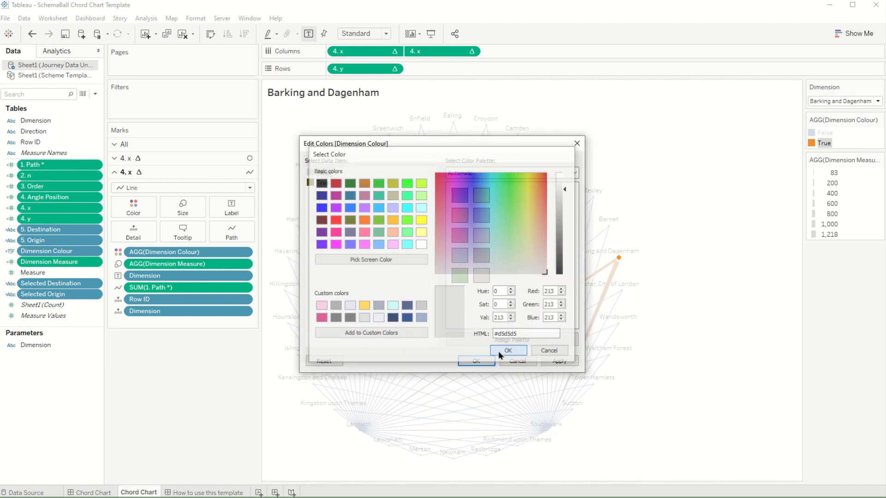
left_click(480, 361)
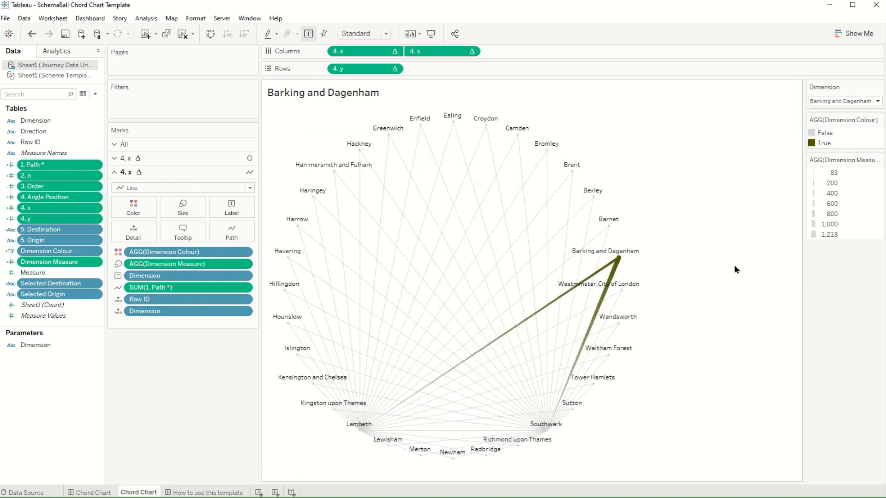
- On the Chord Chart dashboard, select Lambeth to list its destinations, led by Westminster at 41,618
left_click(39, 411)
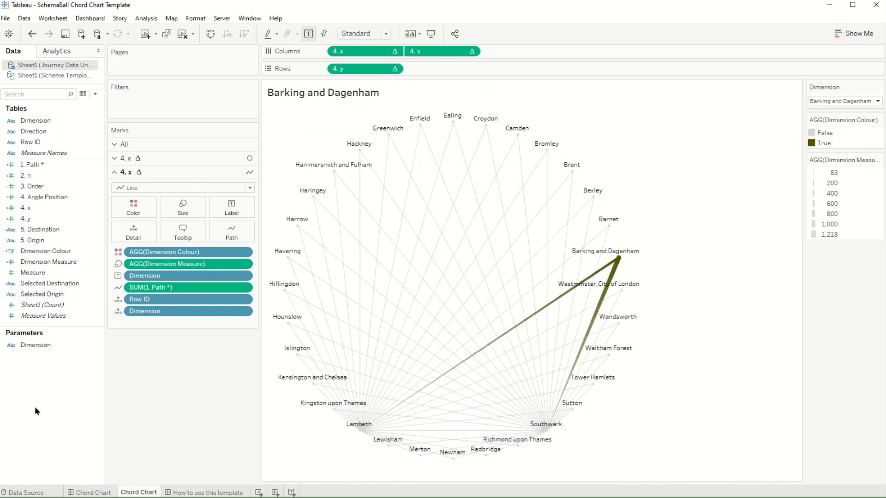
left_click(96, 492)
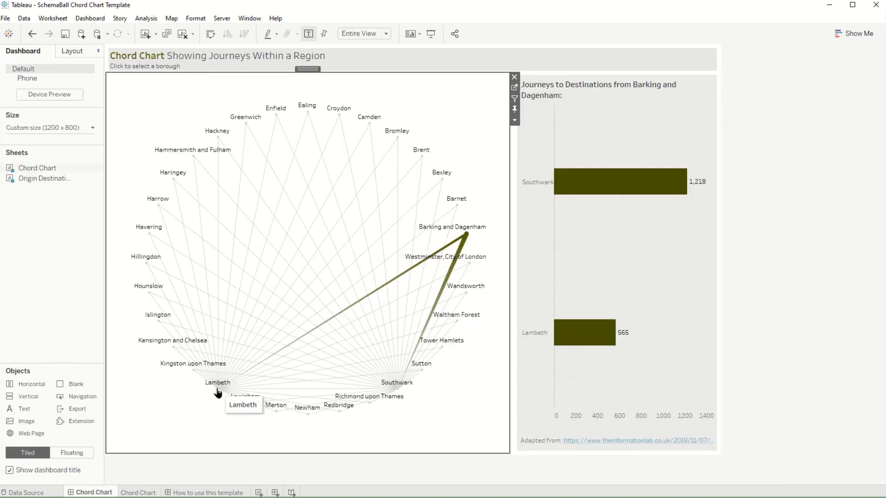
left_click(218, 388)
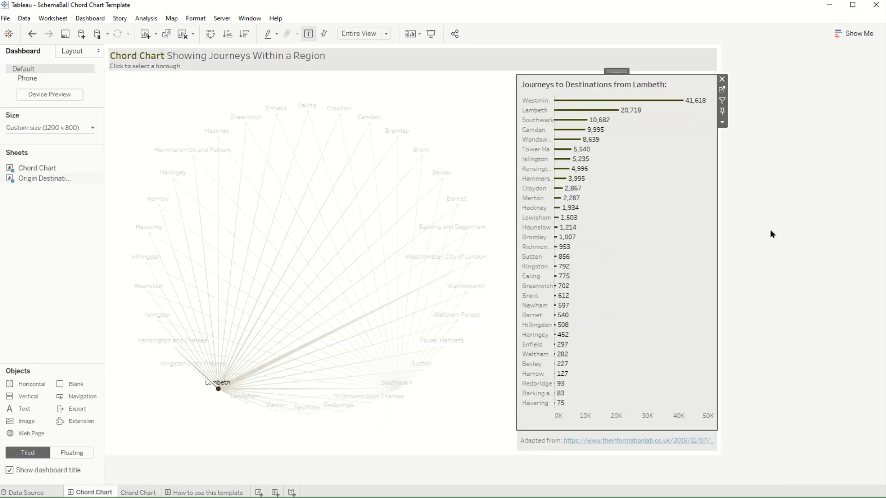
left_click(219, 392)
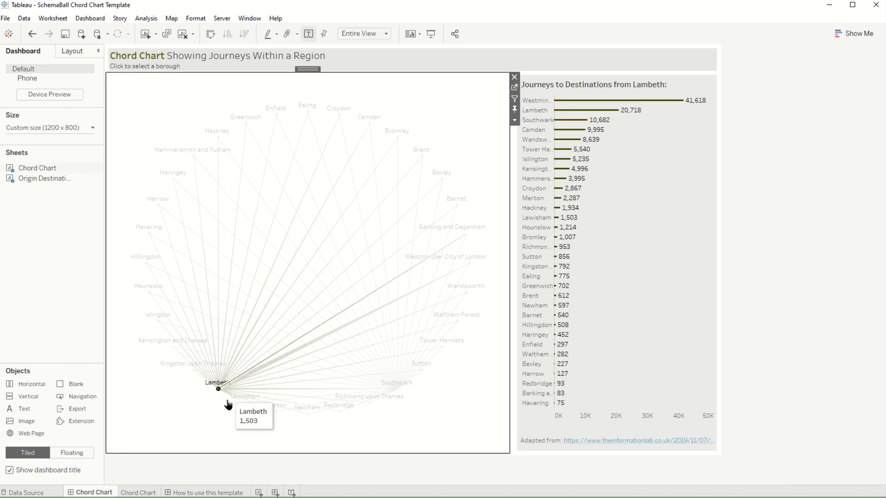